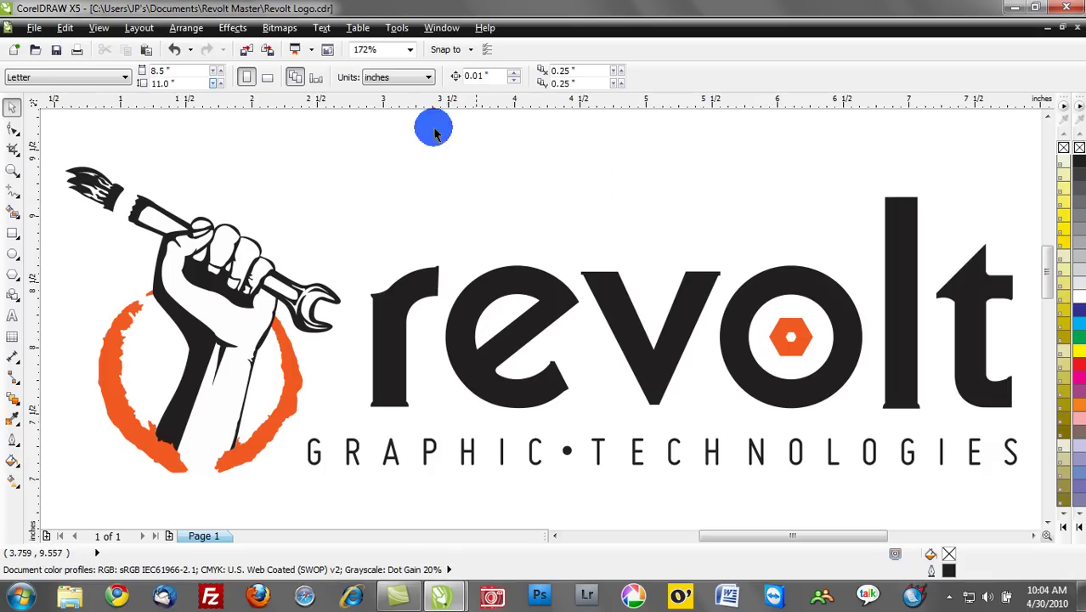
Start publishing the logo as Revolt Logo.pdf to the Desktop and bring up the PDF Settings dialog.
click(33, 28)
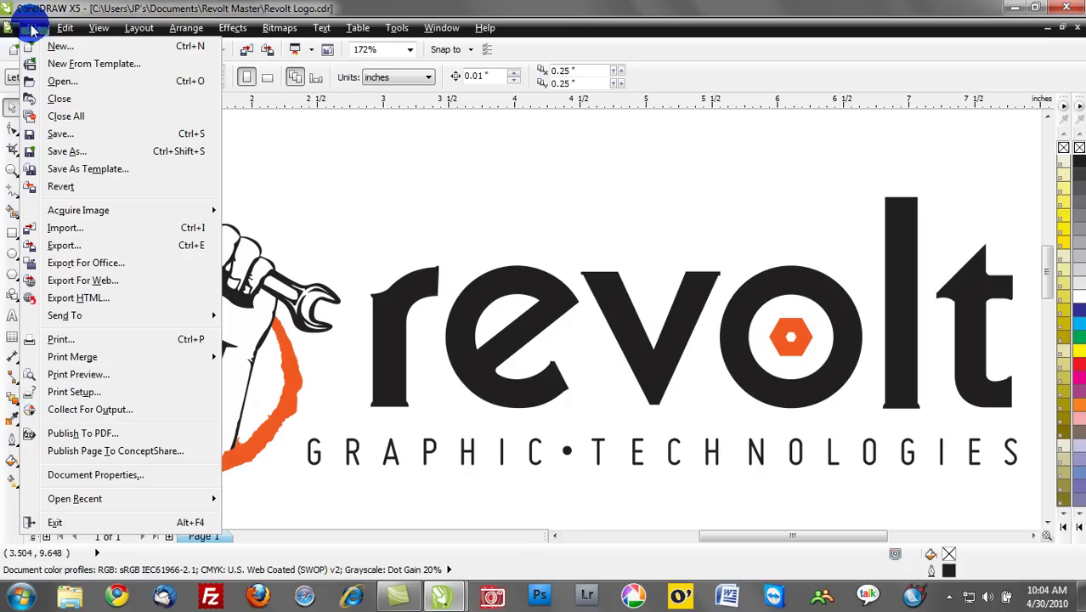
click(113, 434)
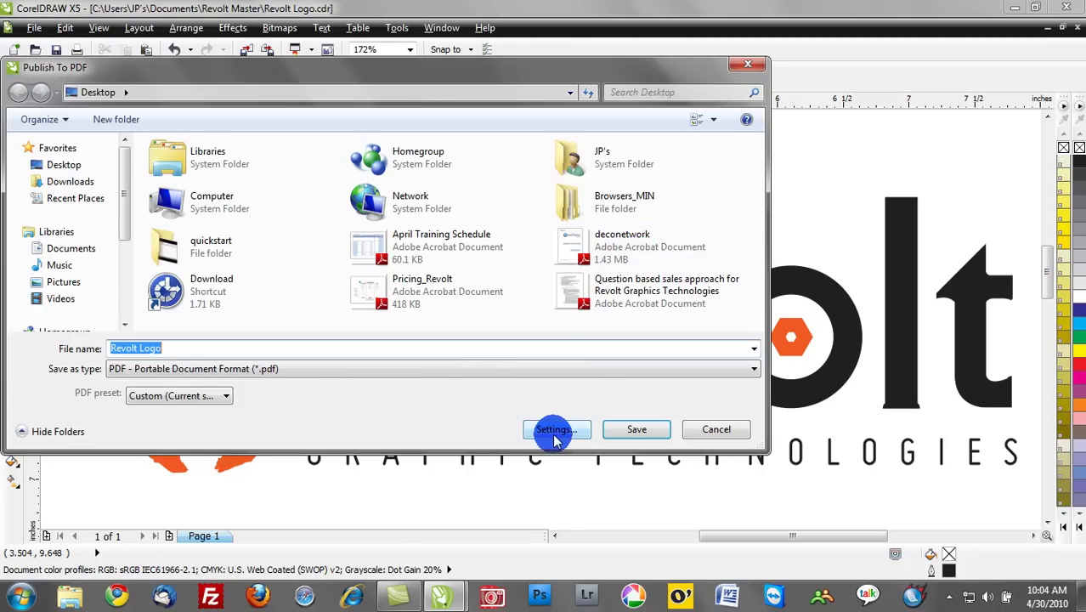
click(553, 431)
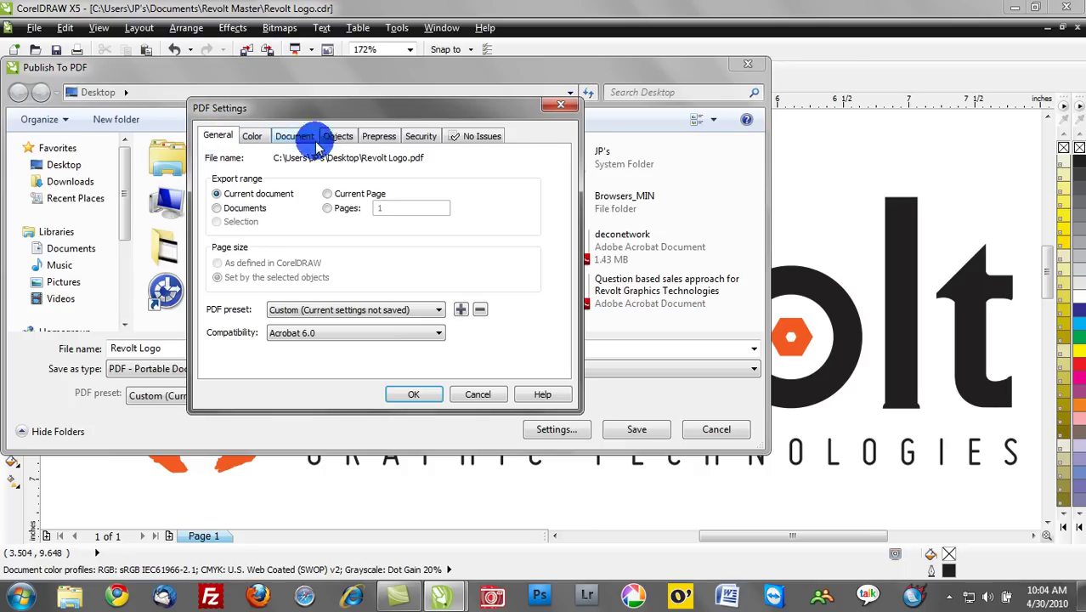
Set the PDF to display in Full Screen on start, keeping bookmarks generated.
click(252, 138)
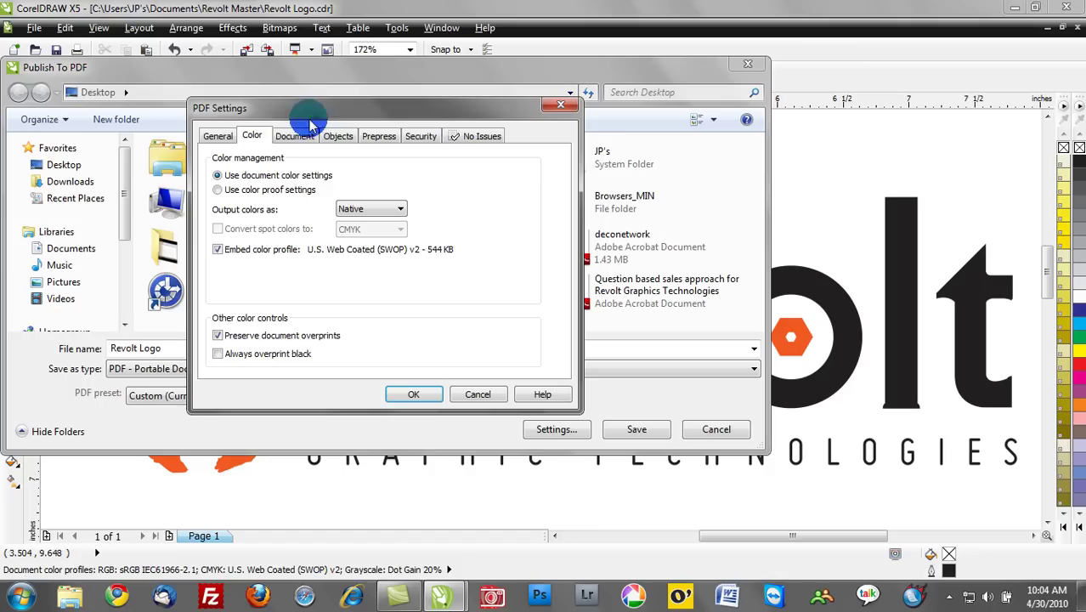
click(290, 141)
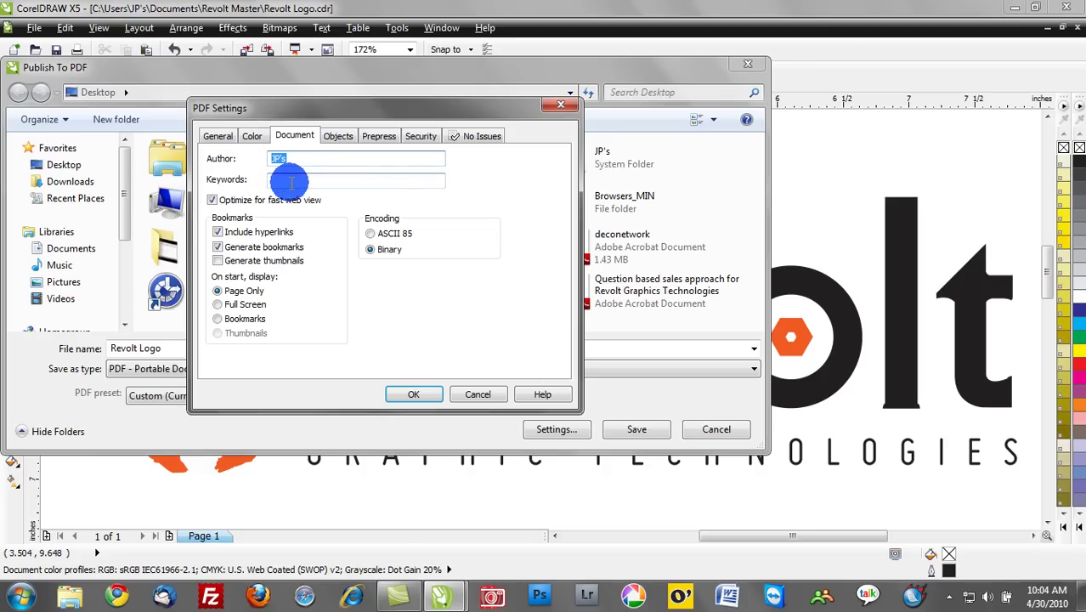
click(218, 248)
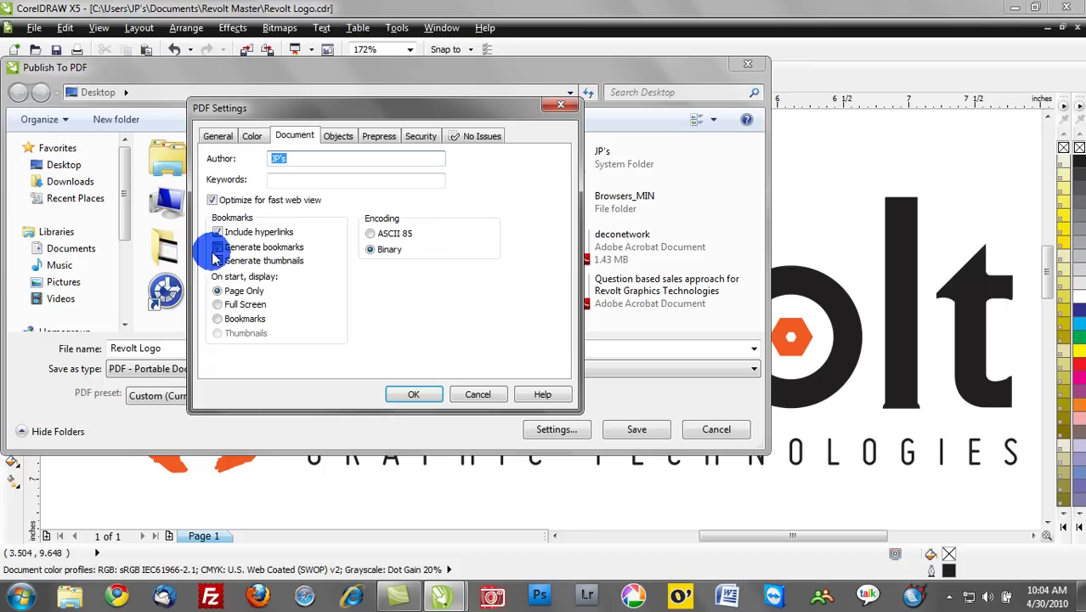
click(217, 247)
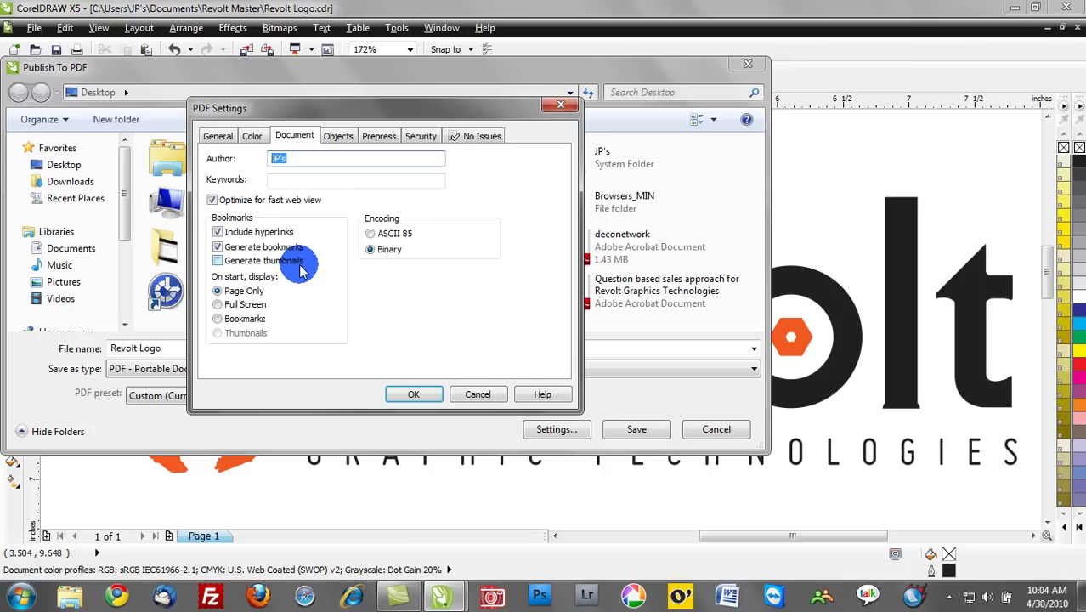
click(218, 306)
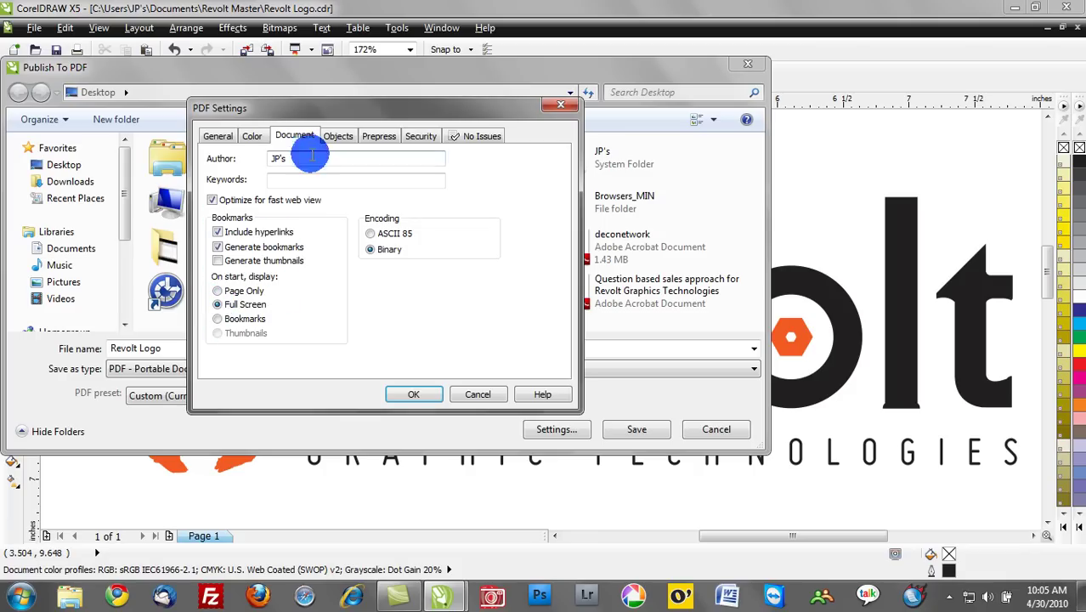
click(339, 139)
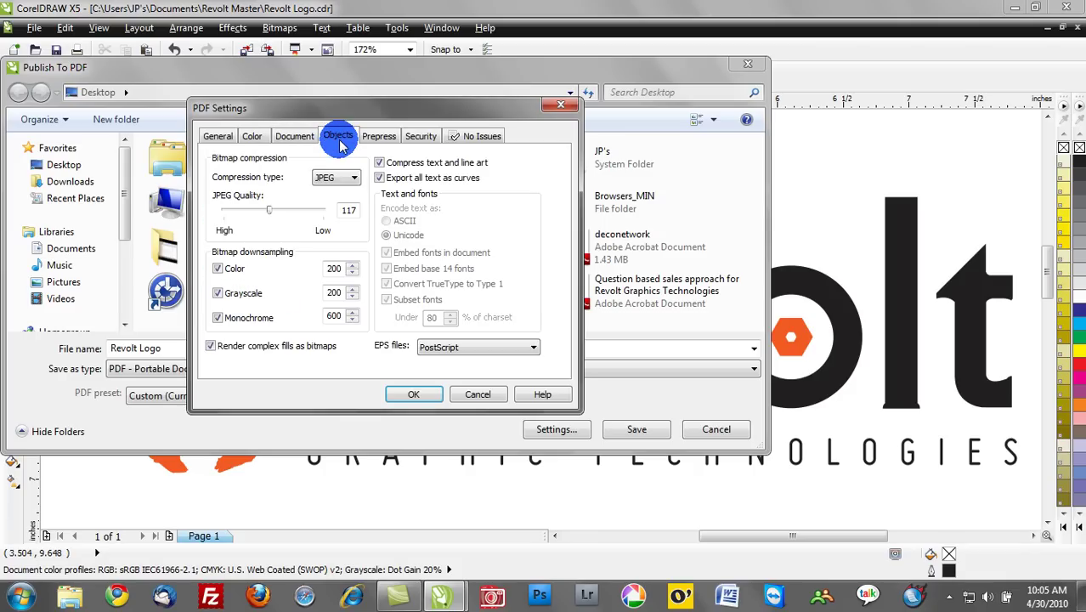
Keep JPEG bitmap compression and Export all text as curves, then view the Security options.
click(351, 189)
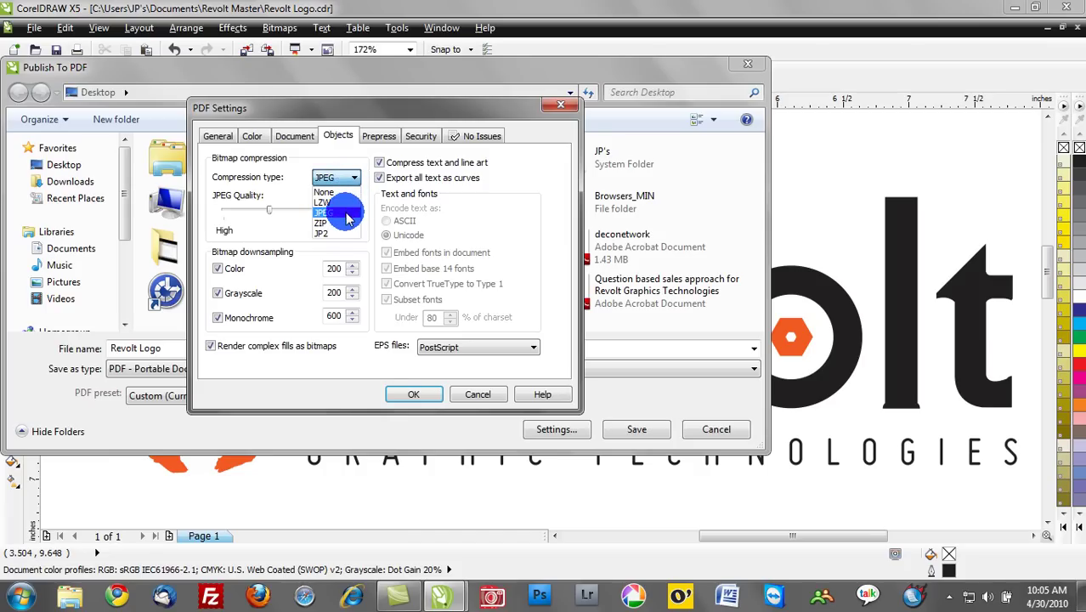
click(336, 212)
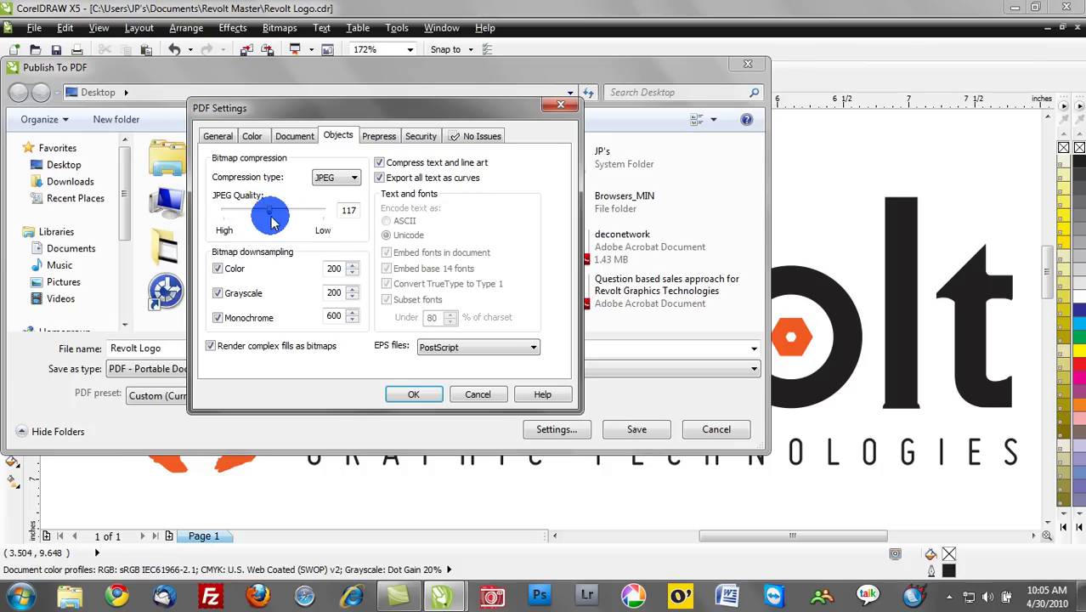
click(380, 137)
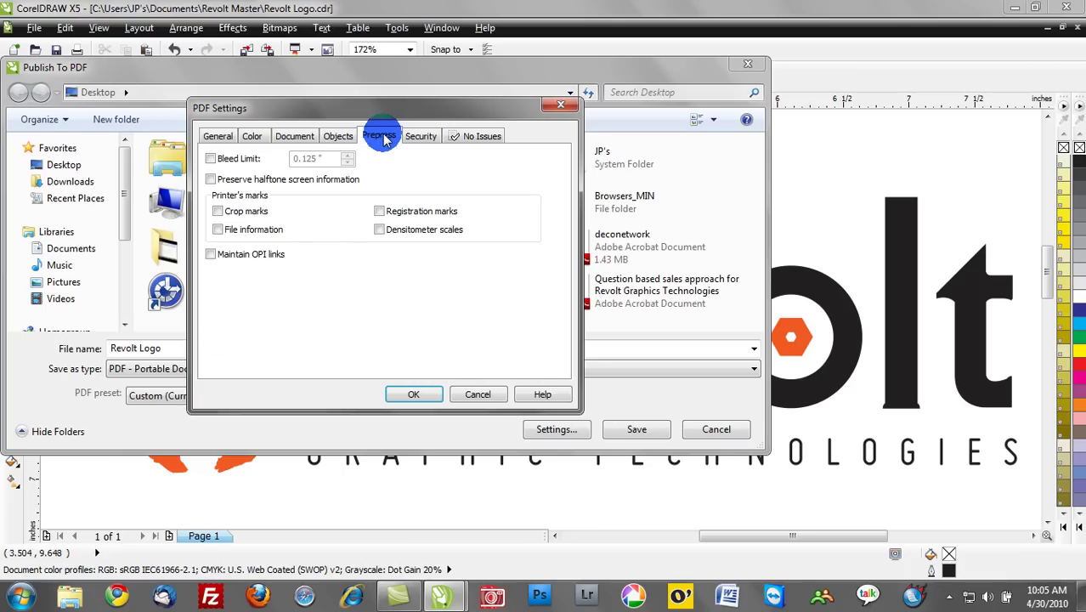
click(419, 138)
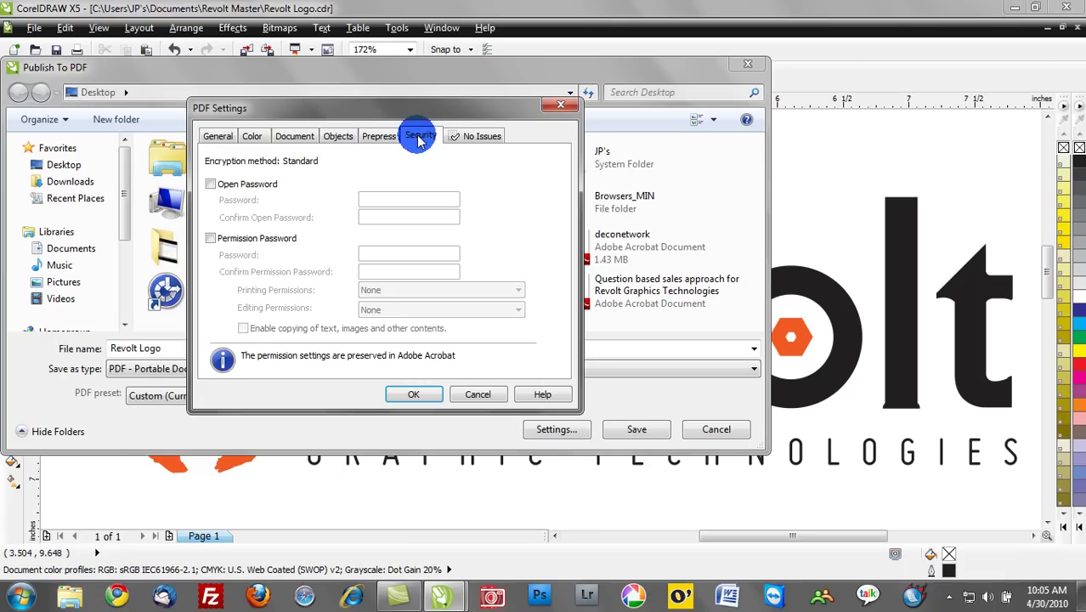
click(382, 138)
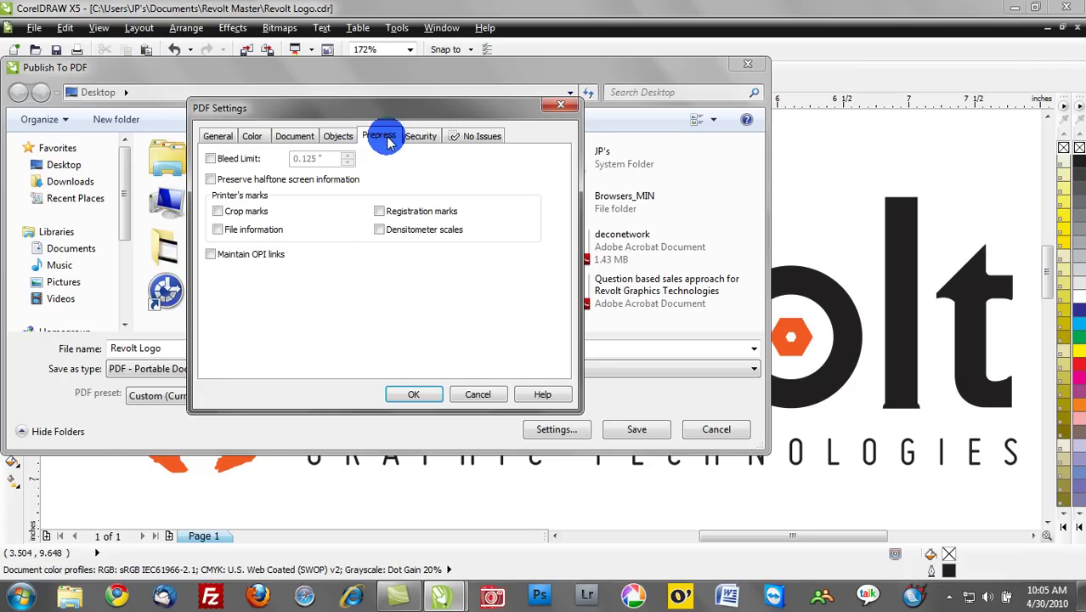
click(339, 139)
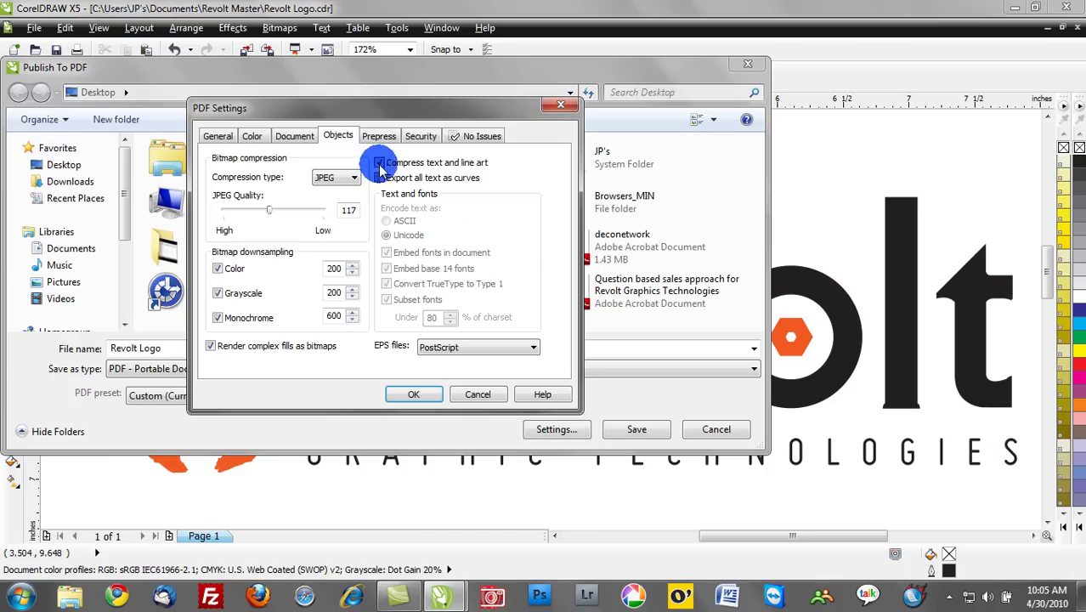
click(449, 174)
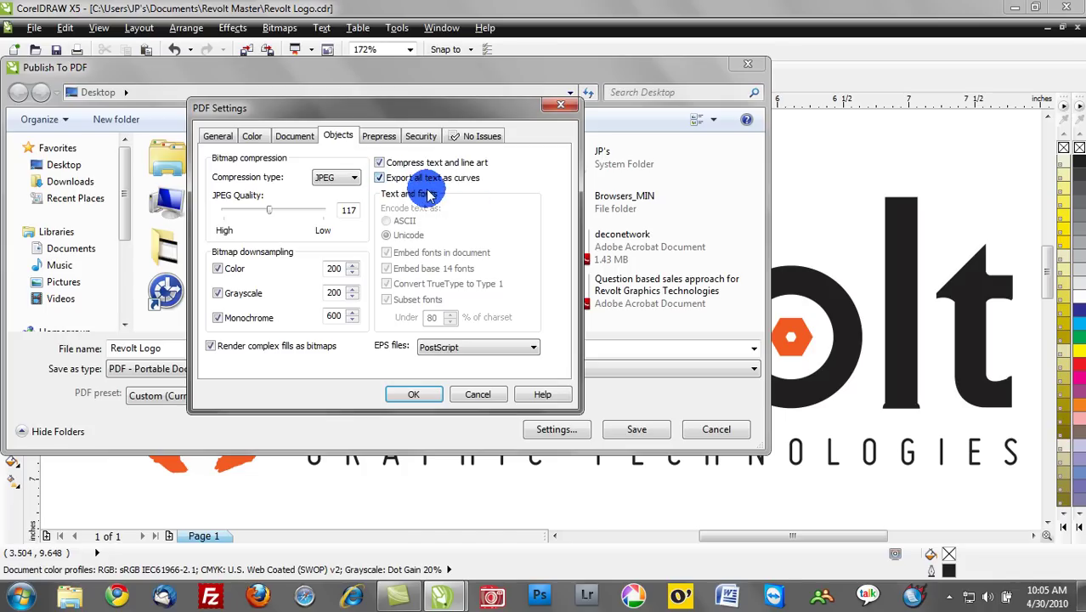
click(424, 137)
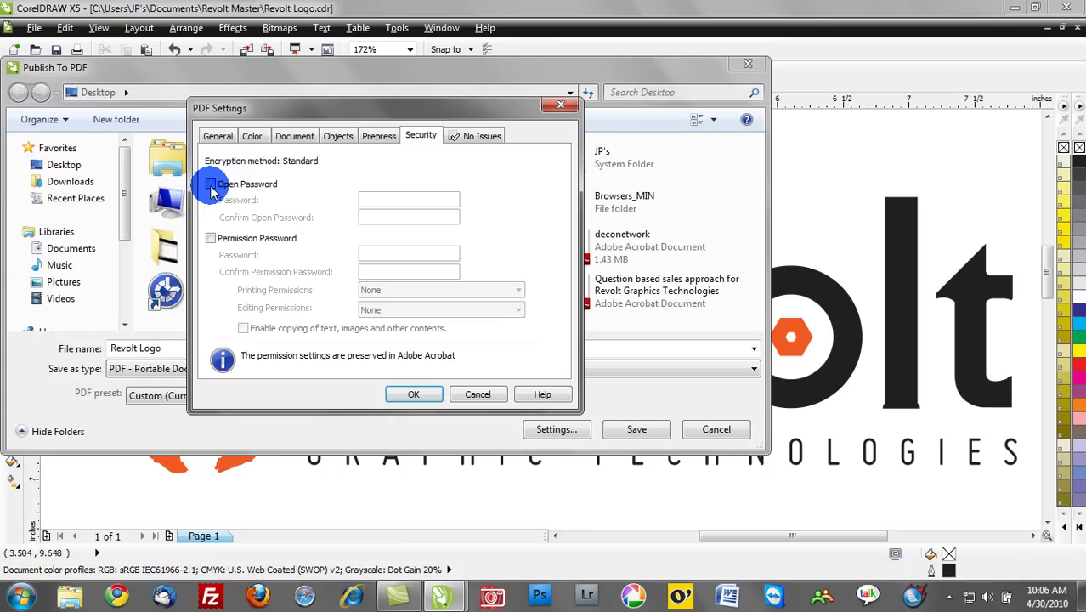
Enable a permission password for the PDF, entering and confirming the password.
click(210, 238)
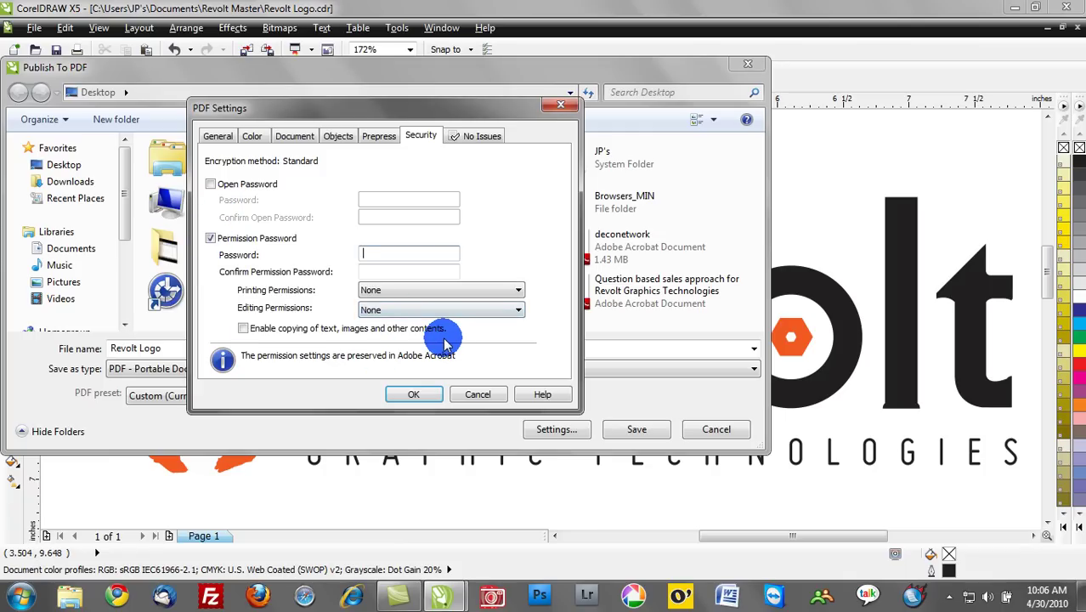
text(123)
click(414, 272)
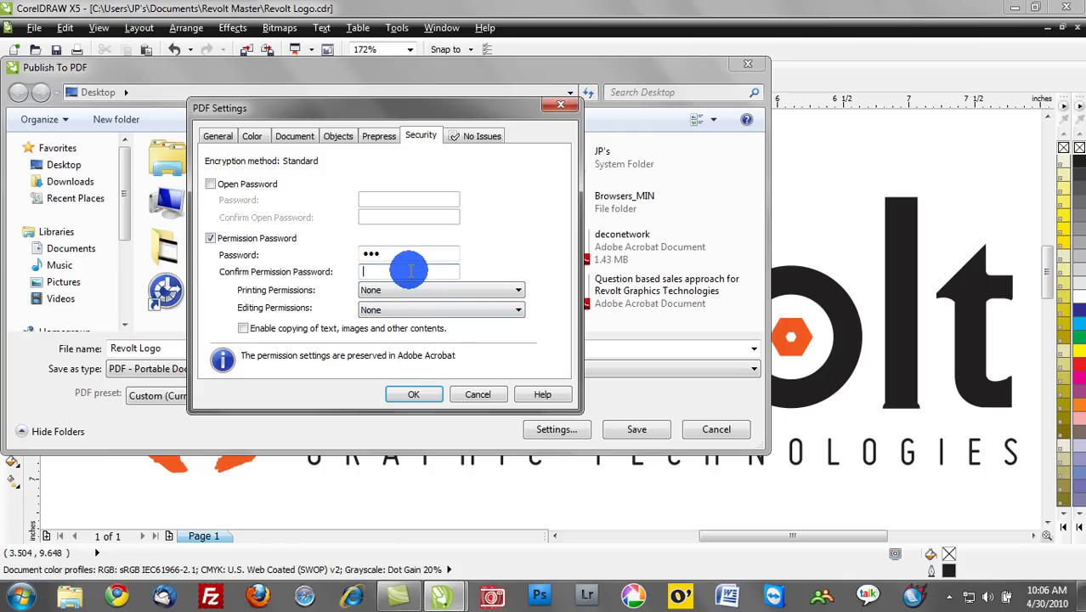
text(123)
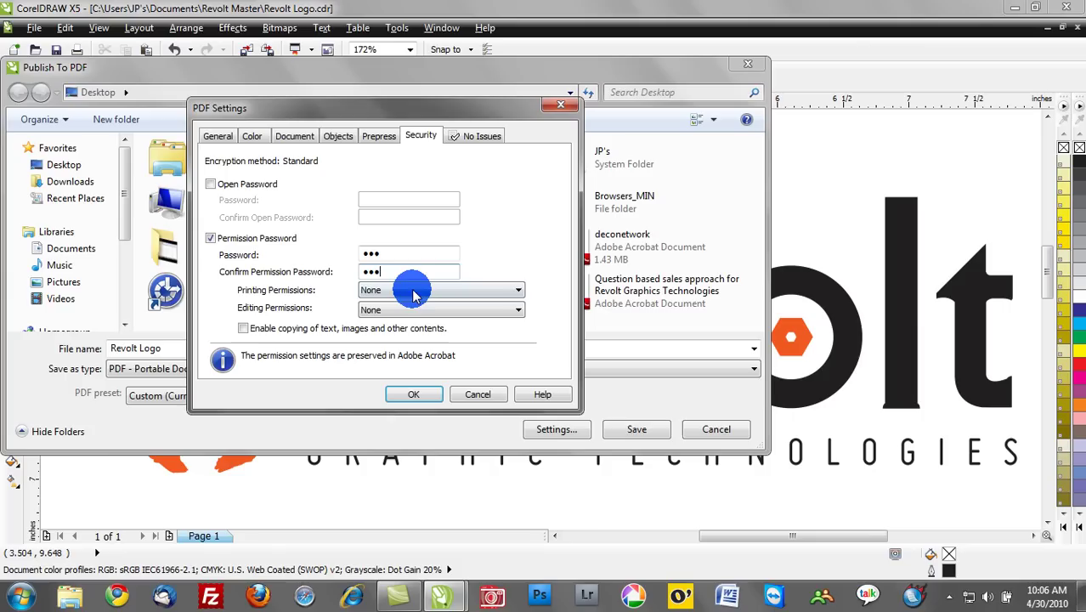
Limit printing to Low Resolution and editing to None, then confirm the security settings.
click(414, 292)
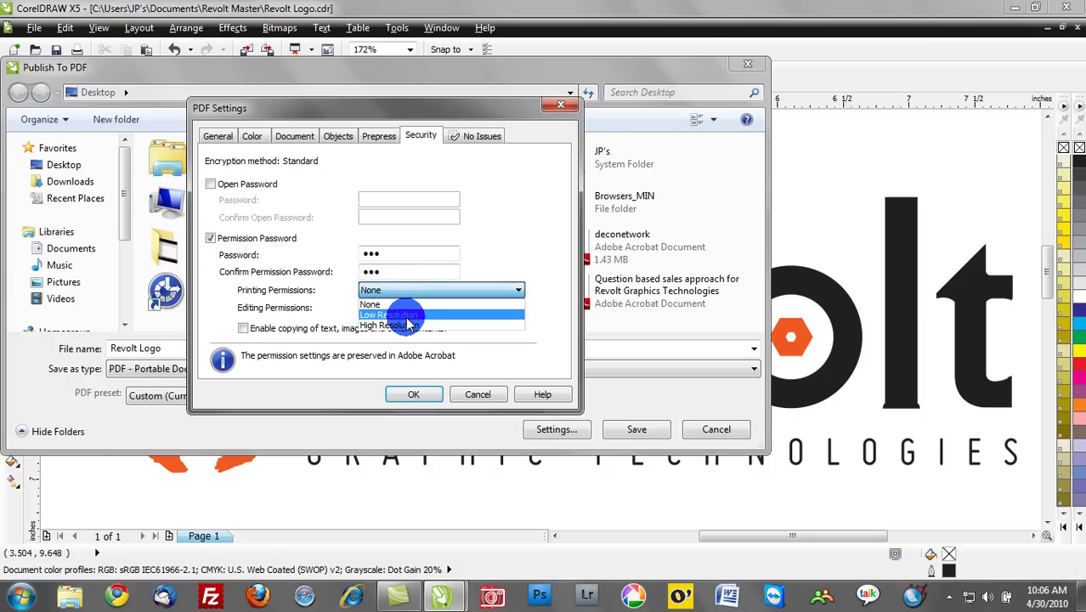
click(408, 315)
click(393, 311)
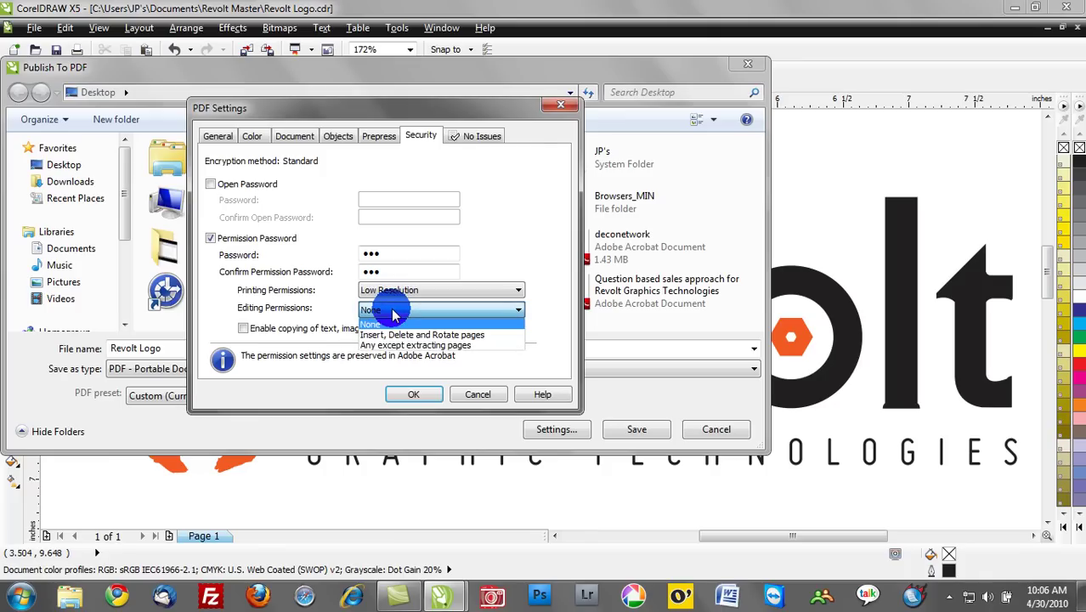
click(393, 315)
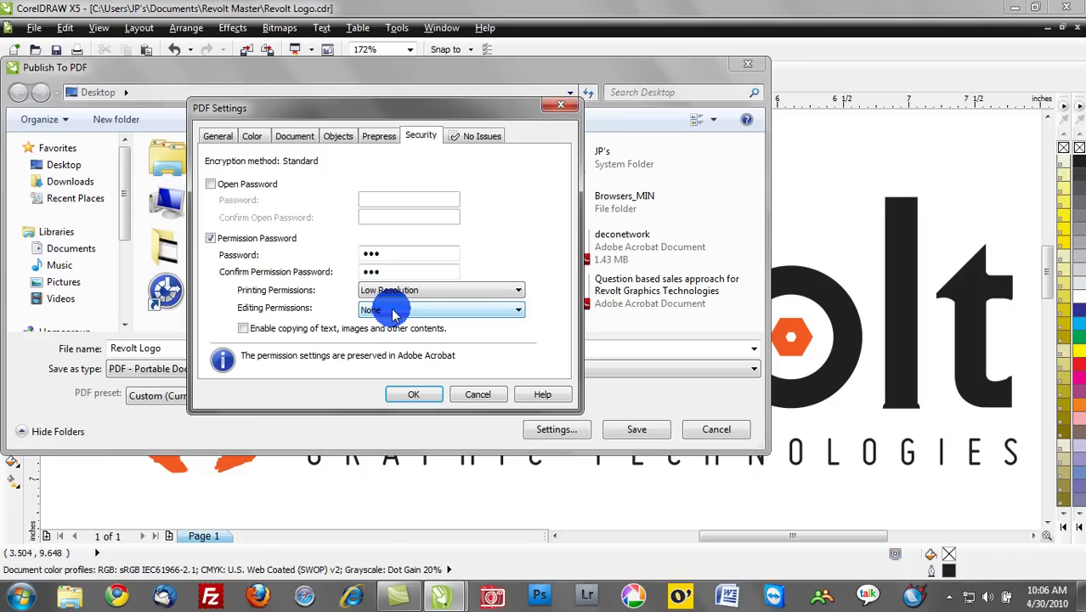
click(411, 395)
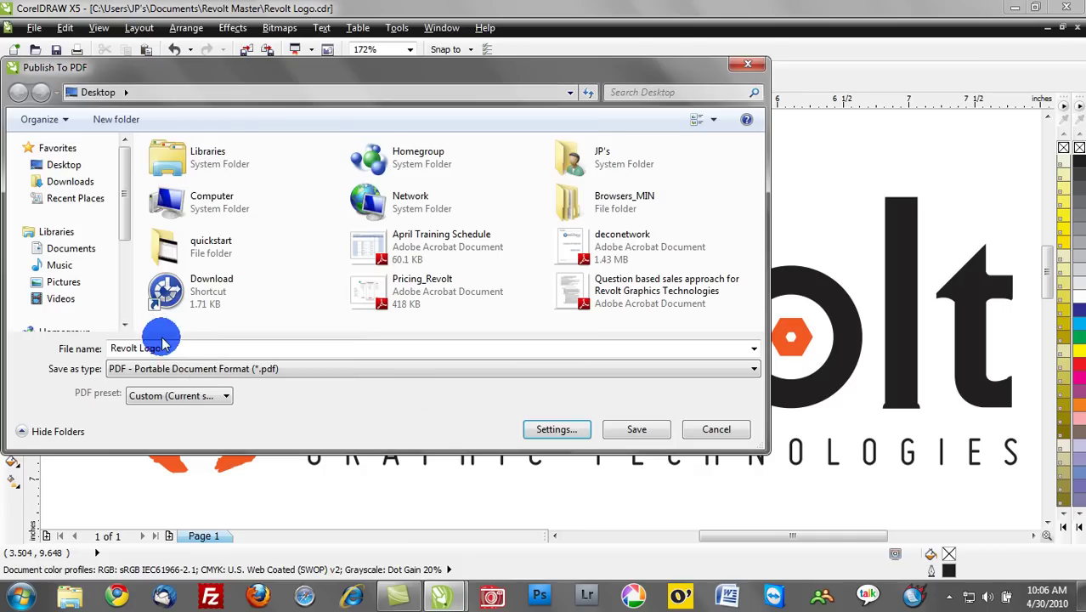
Rename the PDF to 'sample' and publish it to the Desktop.
click(35, 321)
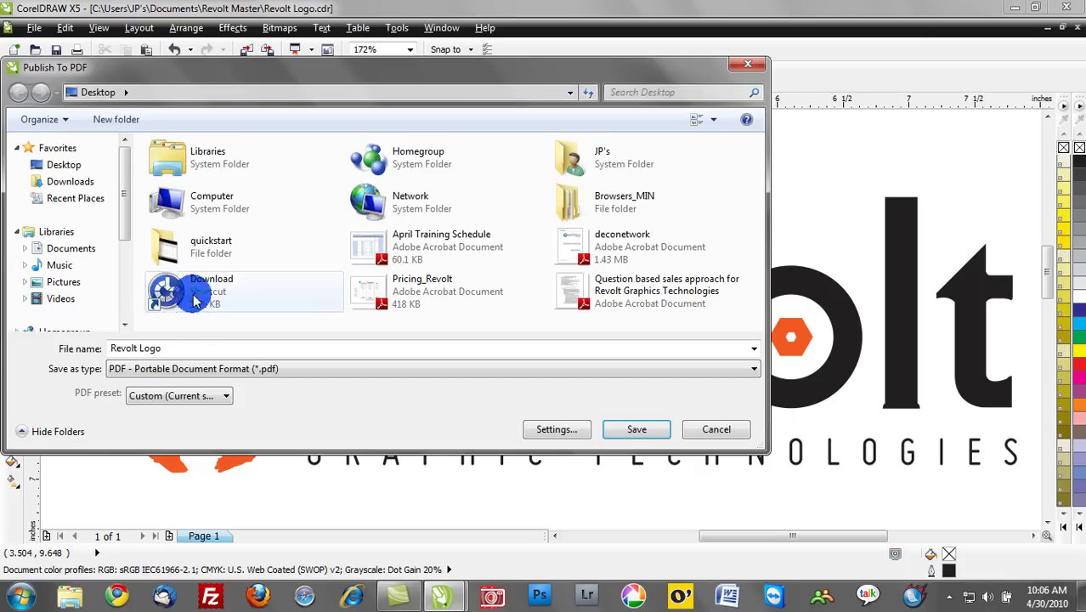
click(180, 349)
text(sample)
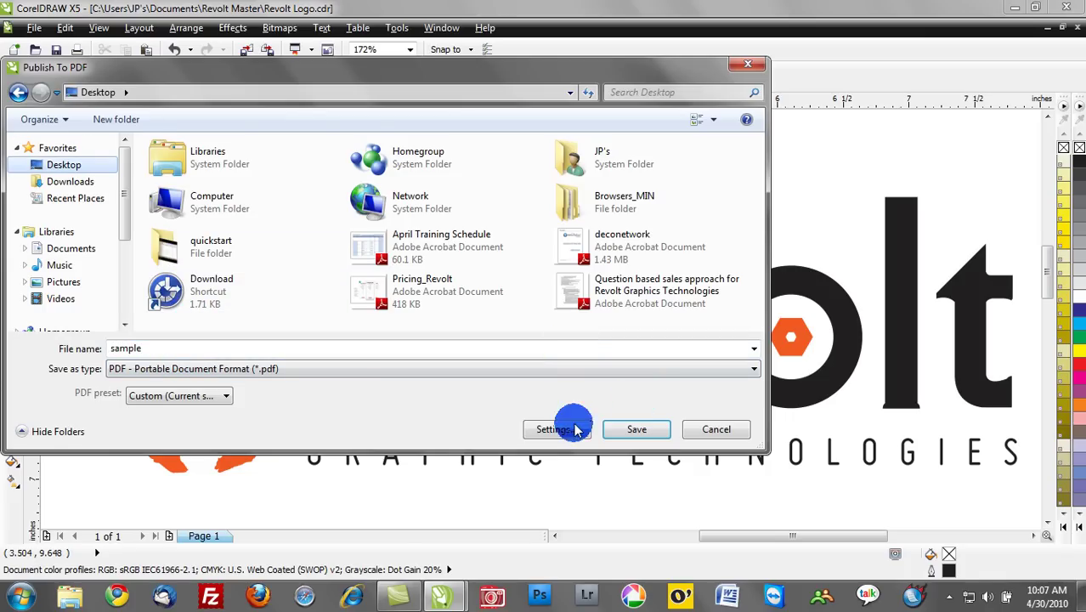
click(618, 428)
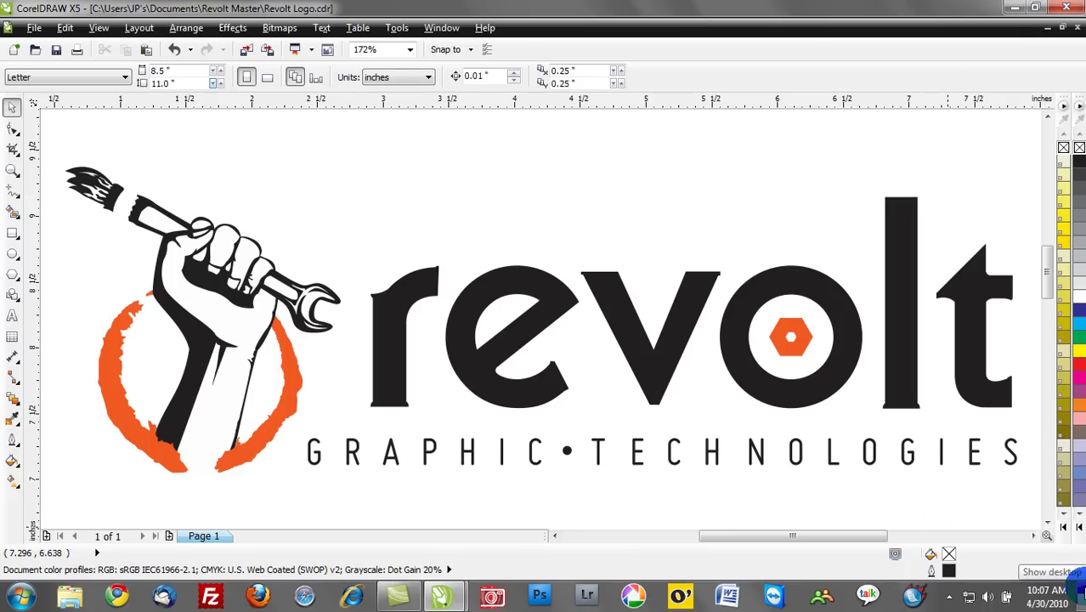
Open sample.pdf from the desktop in Full Screen, then leave full-screen view.
click(1081, 587)
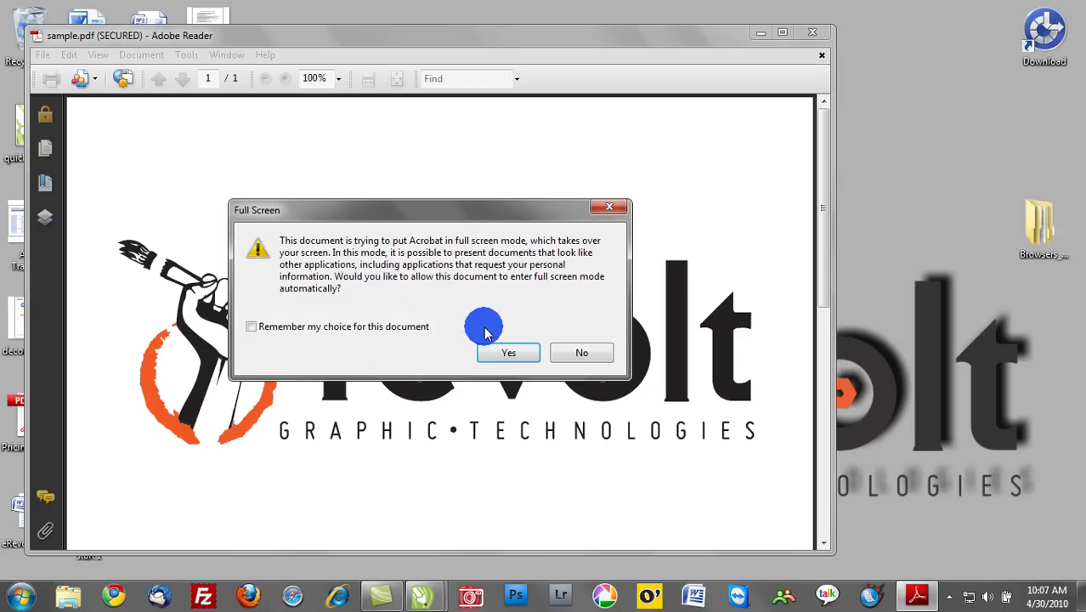
click(501, 350)
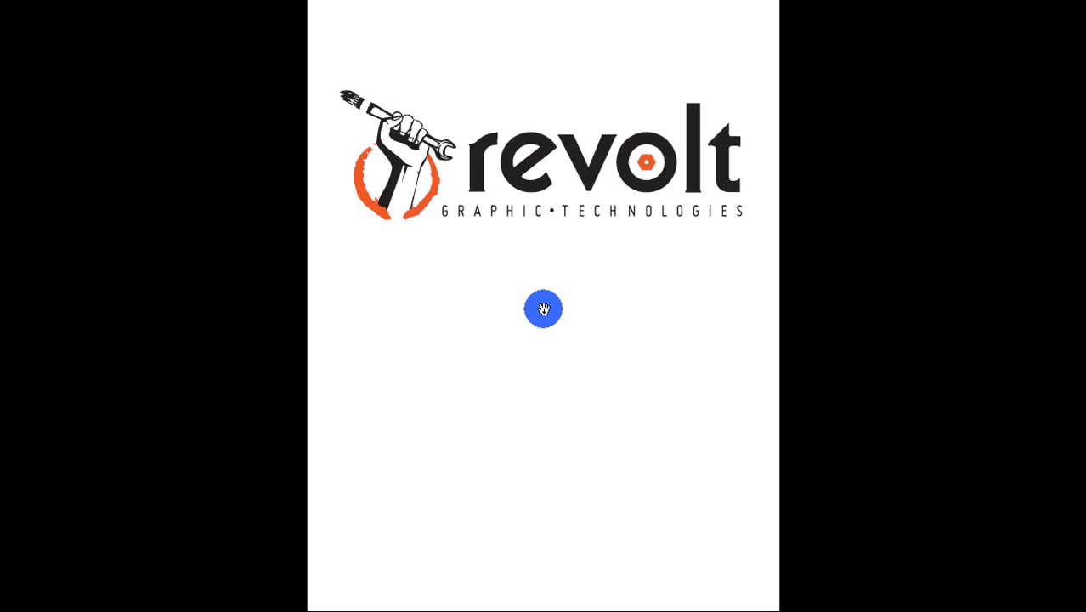
key(Escape)
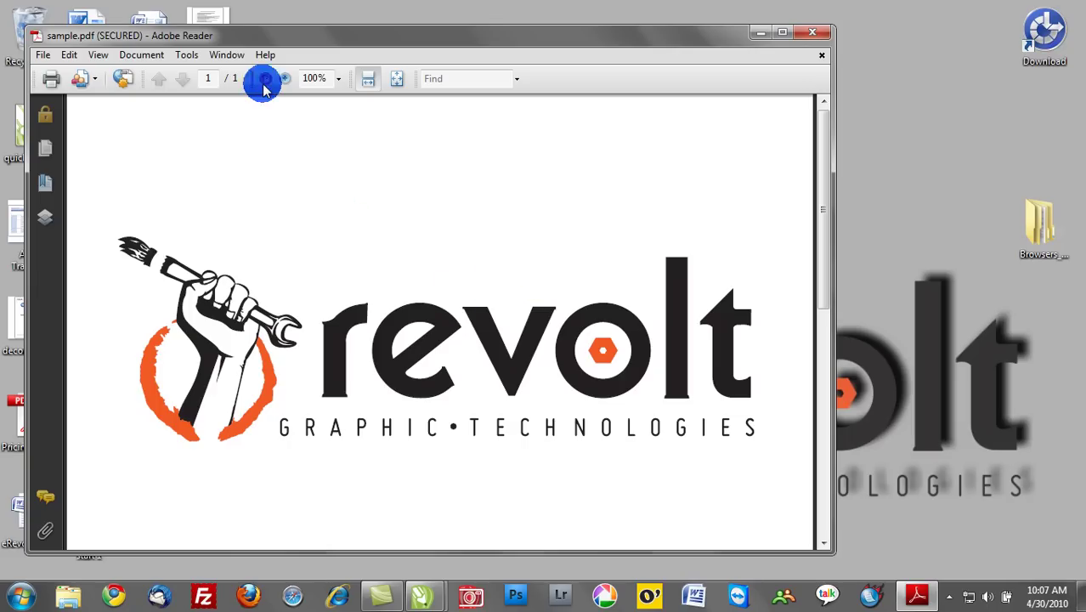
Zoom the logo to 300% for a close check, then close Adobe Reader.
click(285, 78)
click(284, 78)
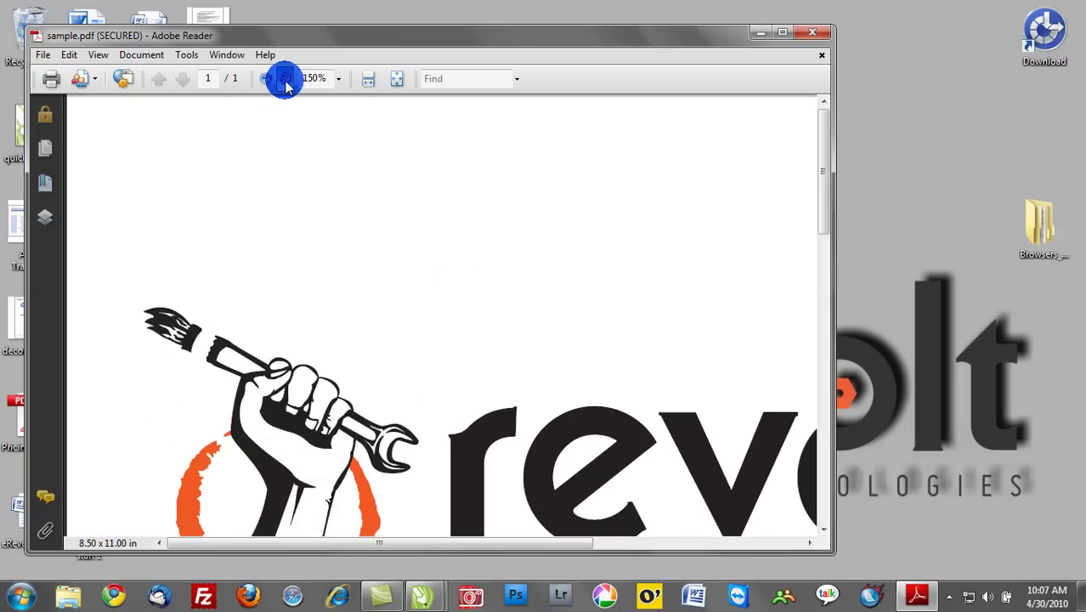
click(285, 78)
mouse_move(824, 145)
mouse_down()
mouse_move(819, 243)
mouse_move(816, 202)
mouse_up()
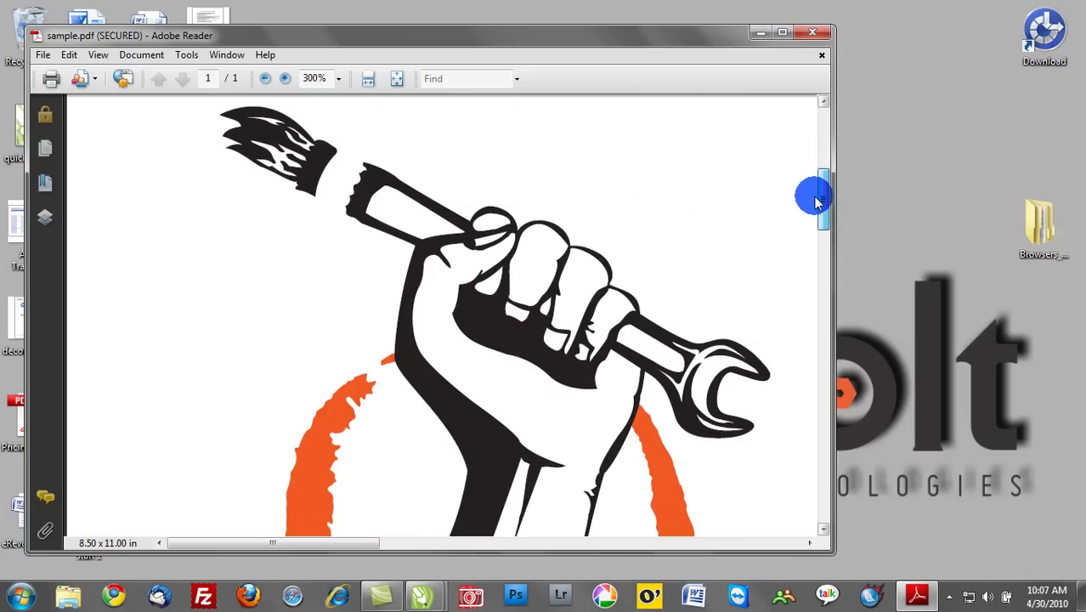
click(817, 34)
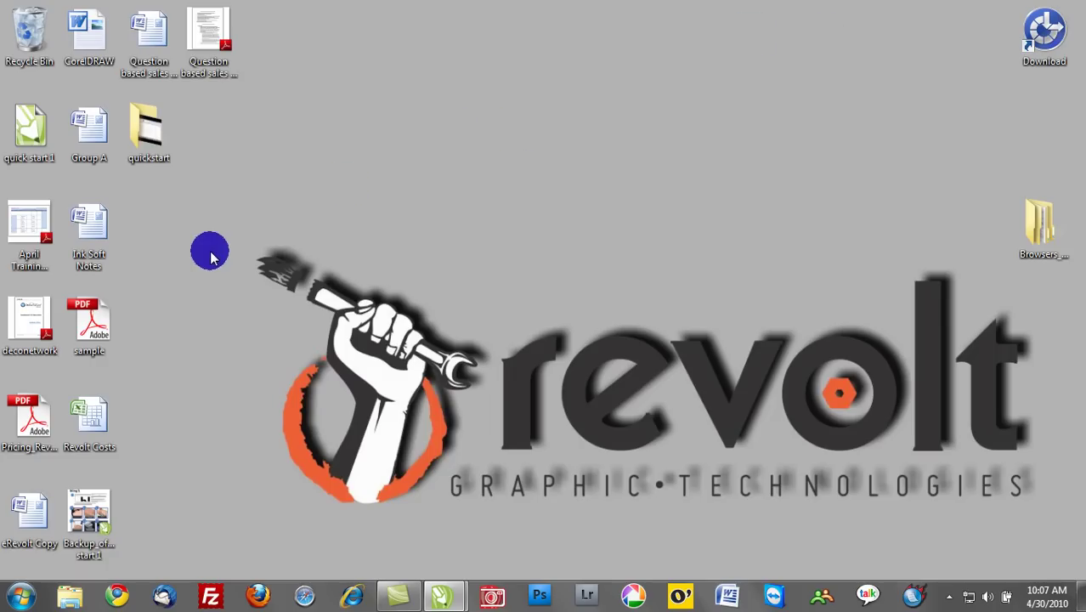
Import sample.pdf into CorelDRAW, supplying its permission password.
drag(85, 327, 380, 236)
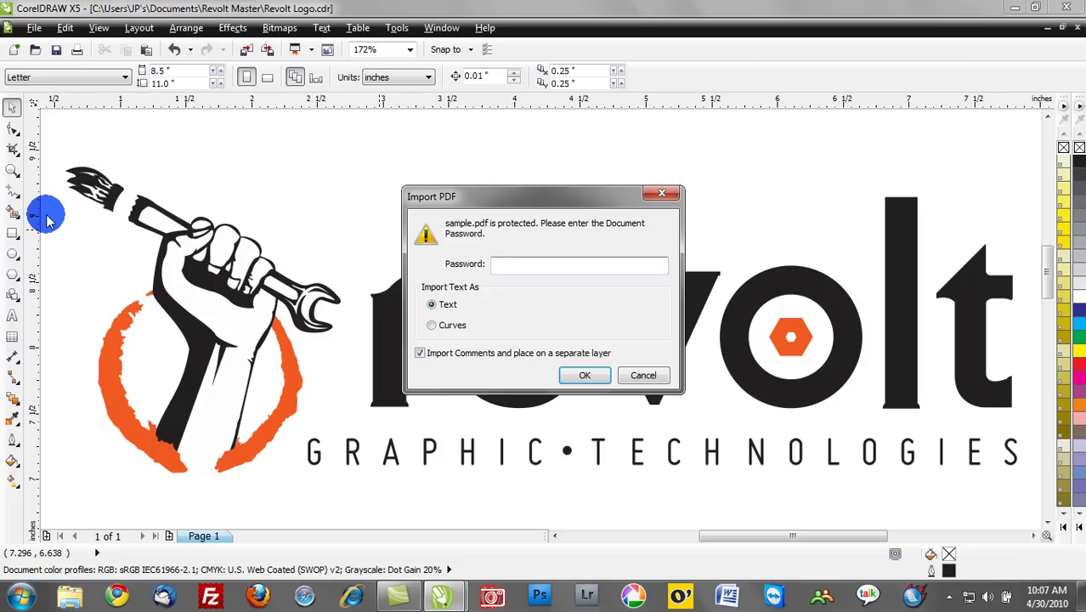
text(•••)
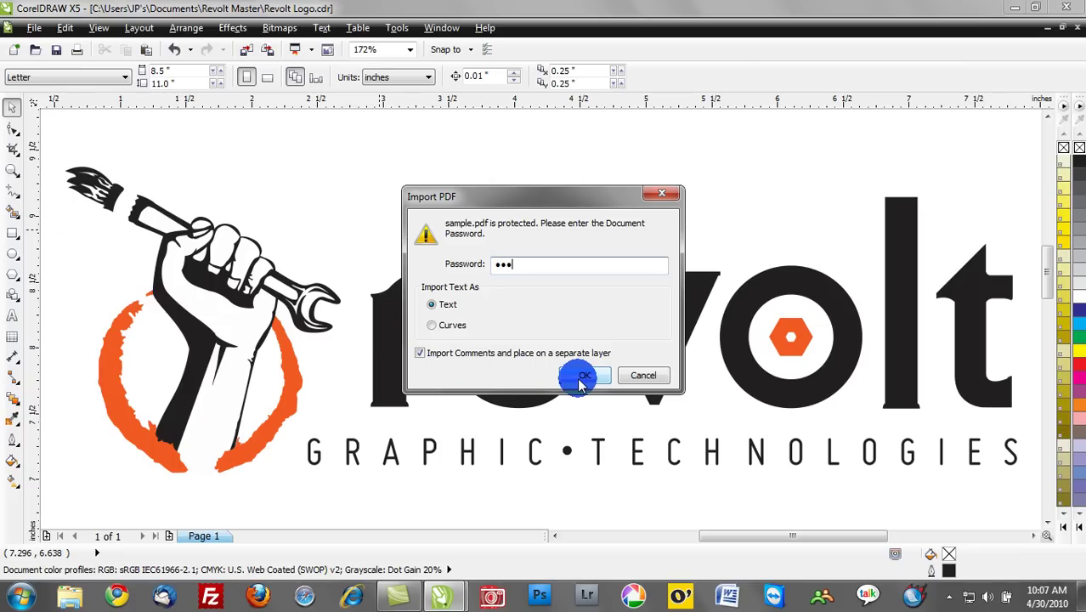
click(581, 377)
Move the imported logo below the original revolt logo and deselect it.
scroll(575, 375, down, 4)
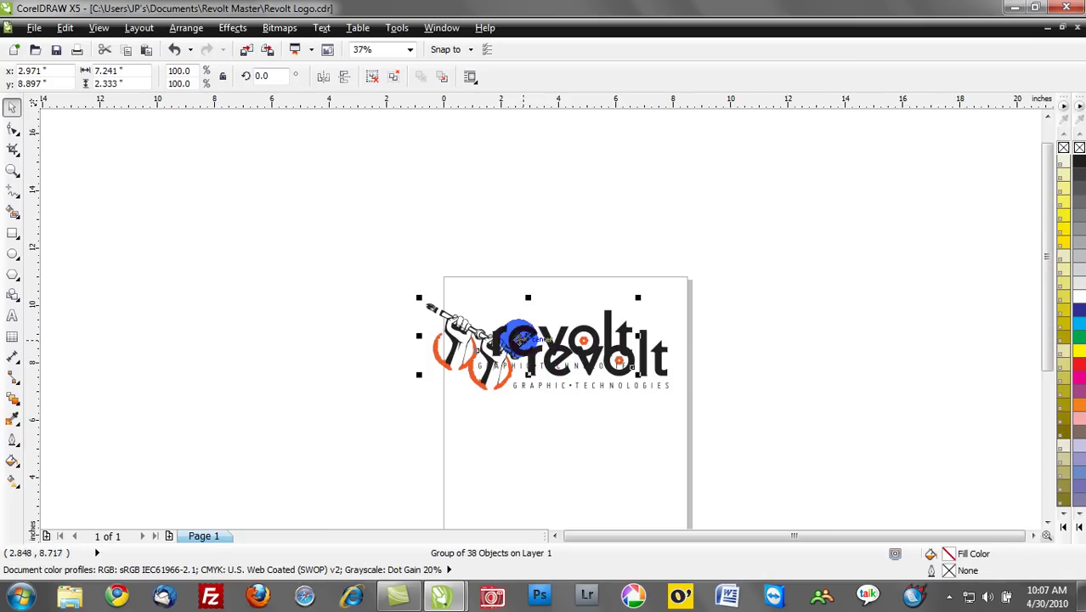
drag(566, 367, 553, 452)
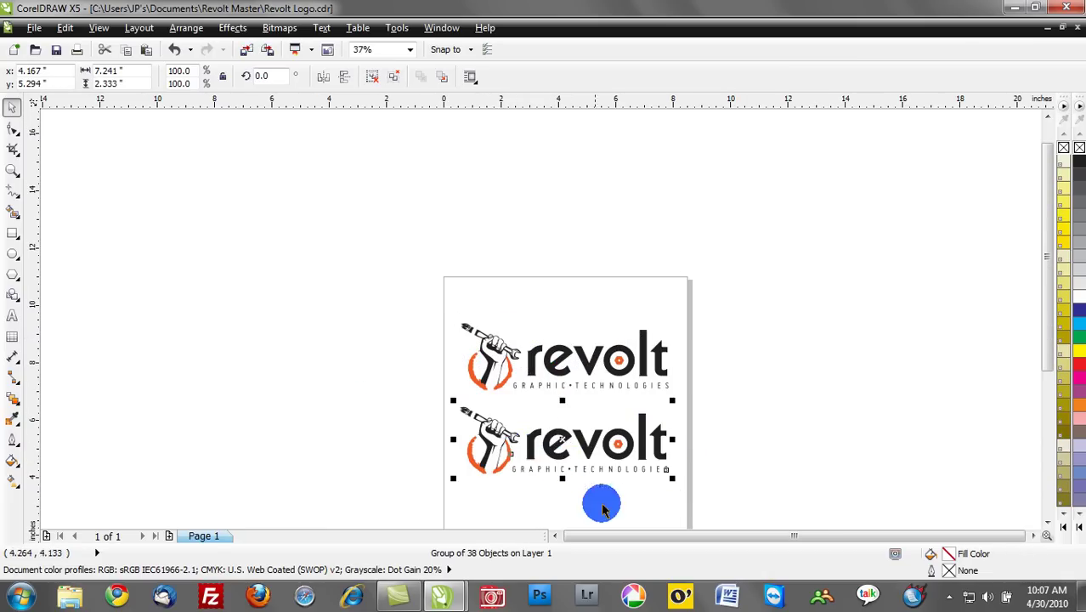
click(542, 394)
scroll(553, 416, up, 2)
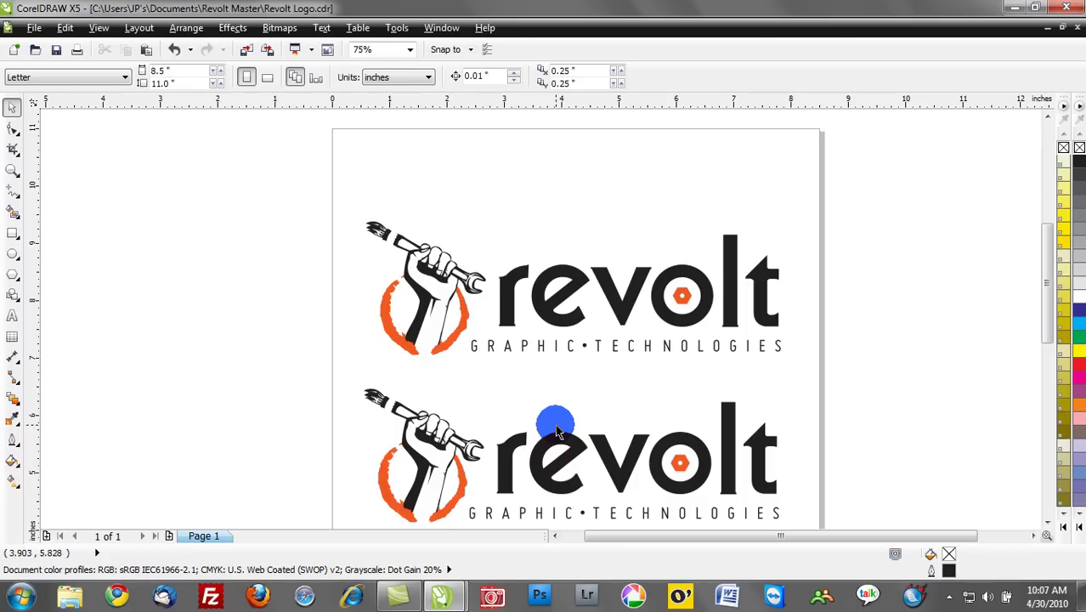
click(107, 29)
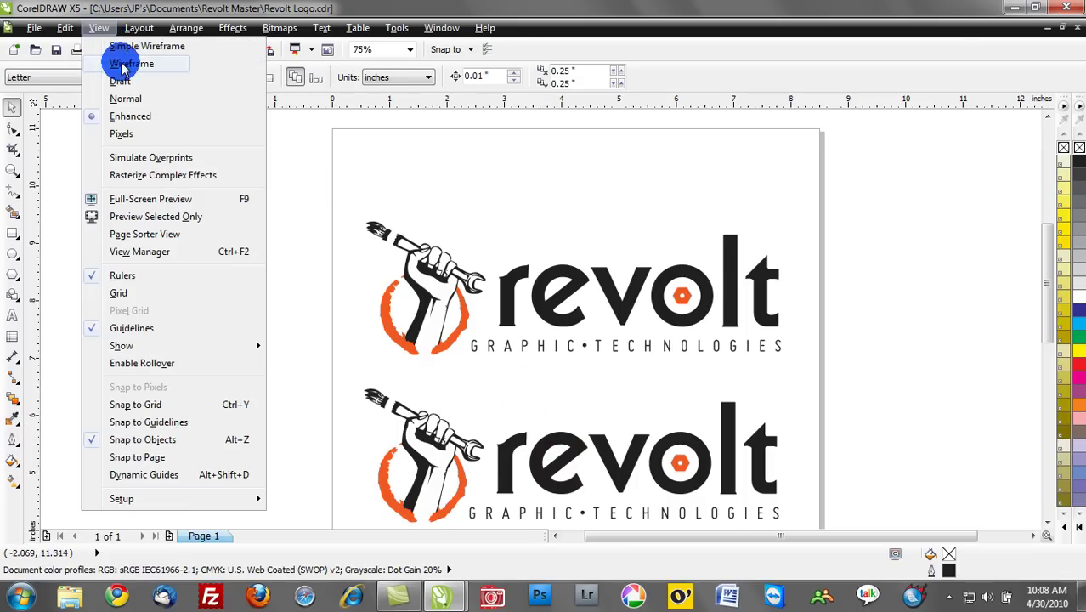
click(119, 62)
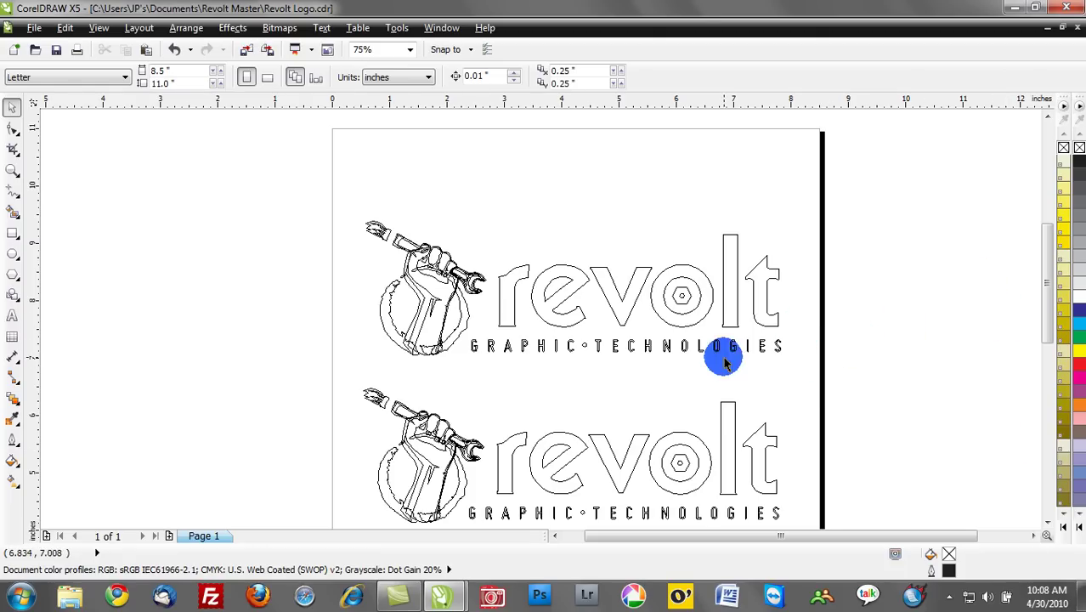
click(98, 29)
click(130, 116)
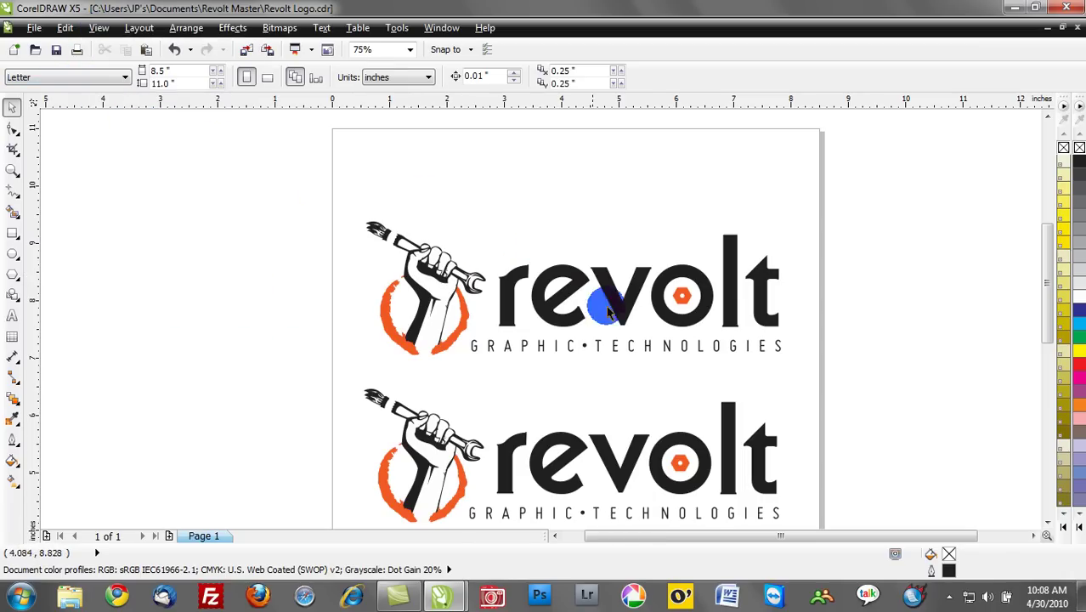